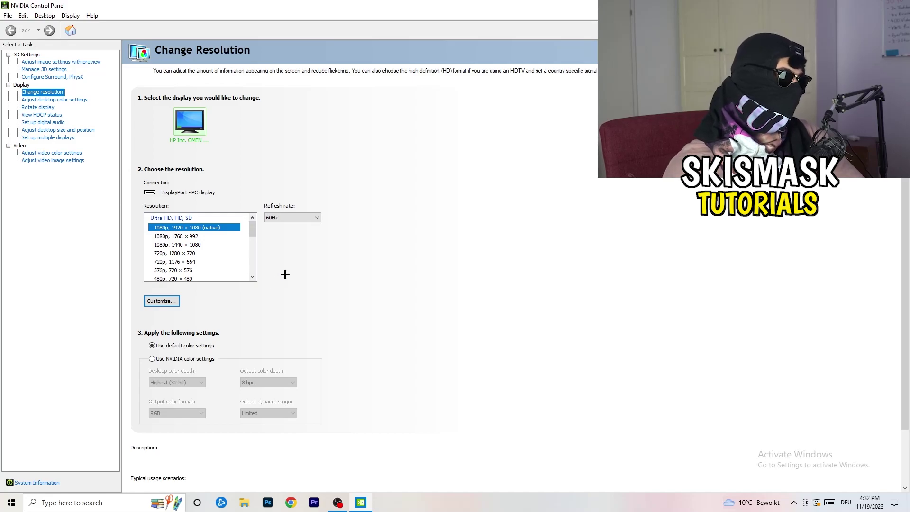
Start a custom resolution for the display and set its horizontal pixels to 1440.
left_click(172, 301)
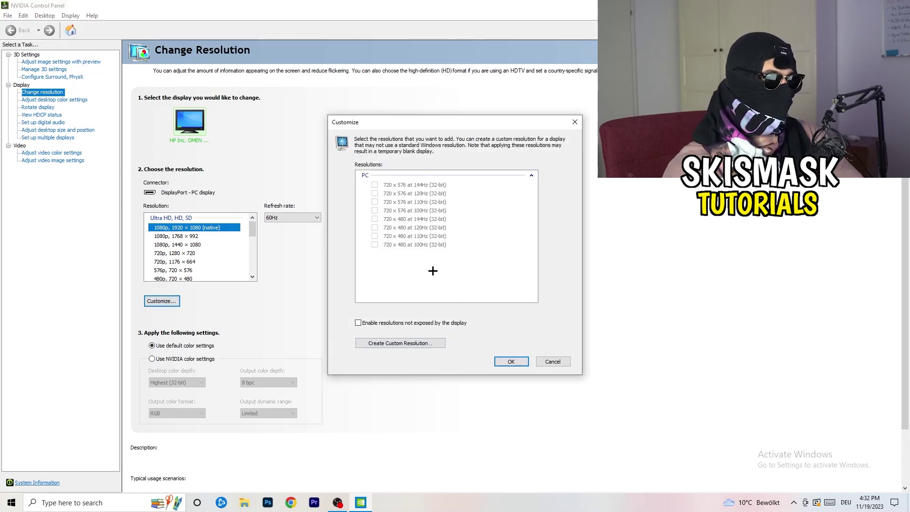
left_click(416, 344)
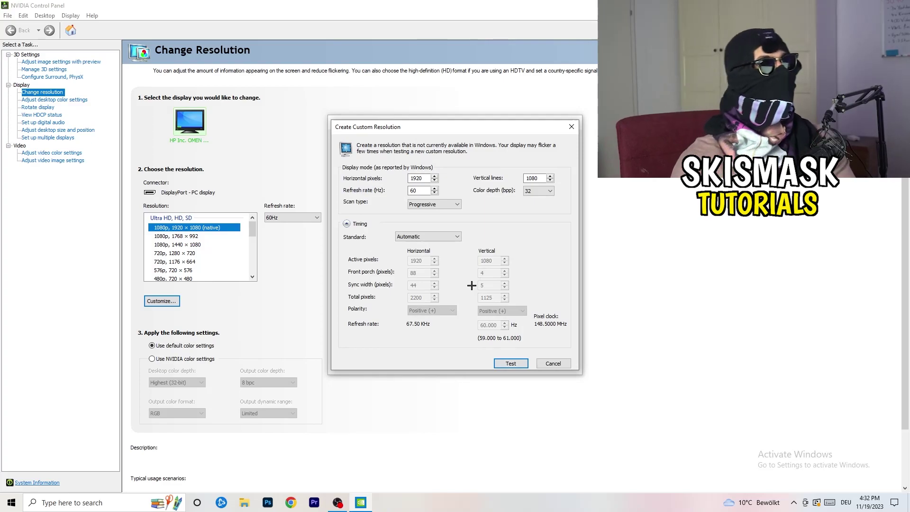
left_click_drag(422, 178, 403, 176)
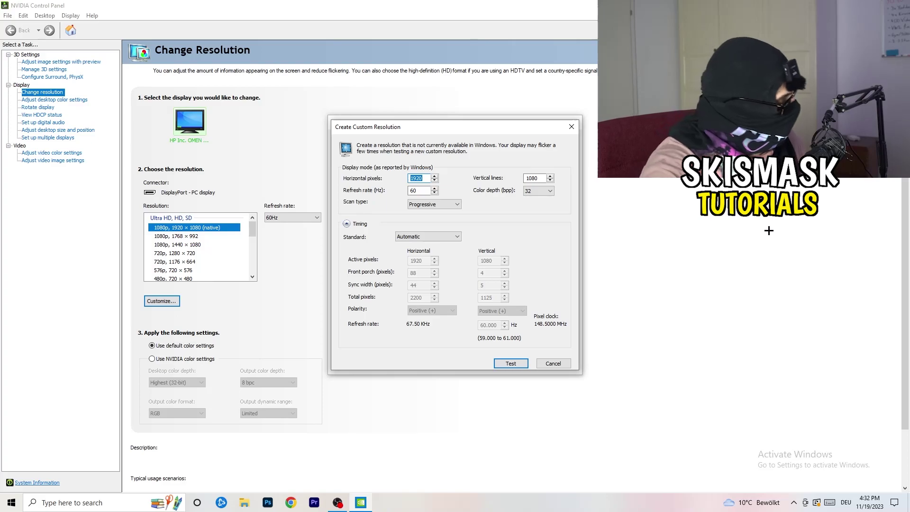
type("114")
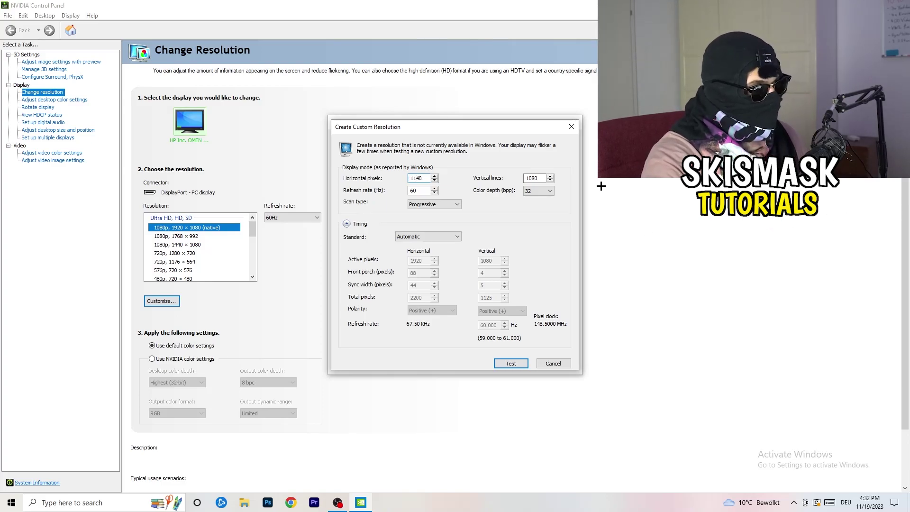
type("0")
key("BackSpace")
key("BackSpace")
key("BackSpace")
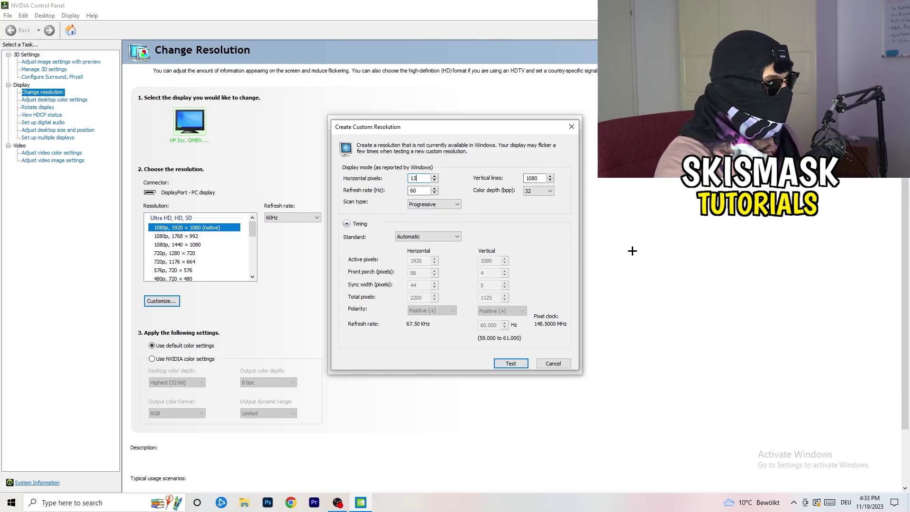
type("440")
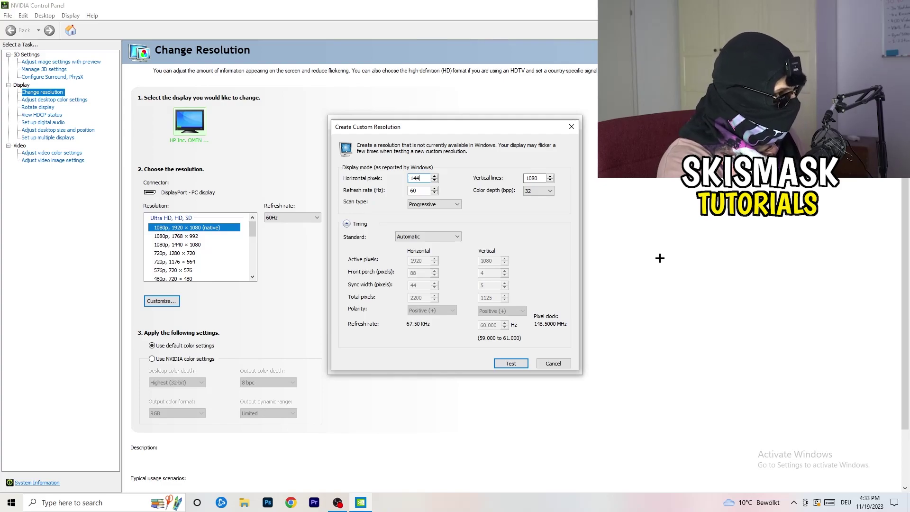
Set the custom resolution's vertical lines to 1040 and keep its scan type at Progressive.
left_click(539, 179)
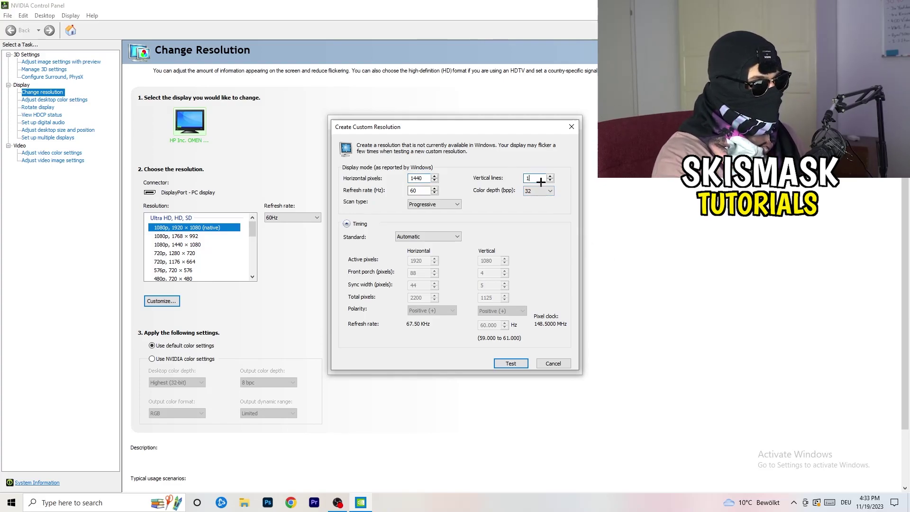
key("BackSpace")
key("BackSpace")
type("40")
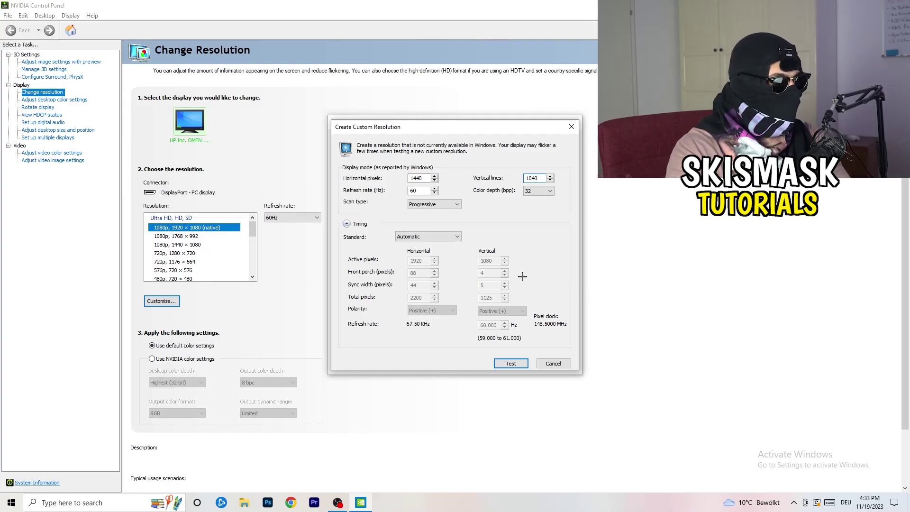
left_click(431, 204)
left_click(494, 204)
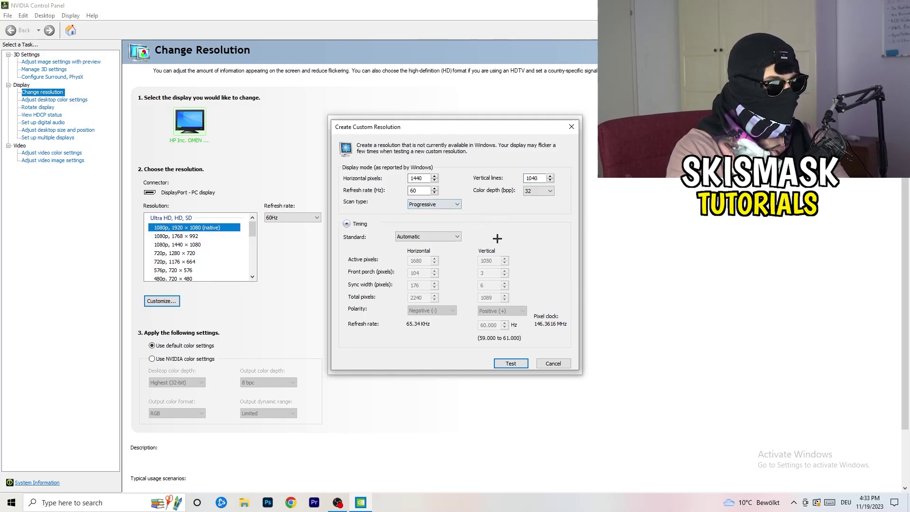
Set the custom resolution's timing standard to CVT reduced blank.
left_click(439, 237)
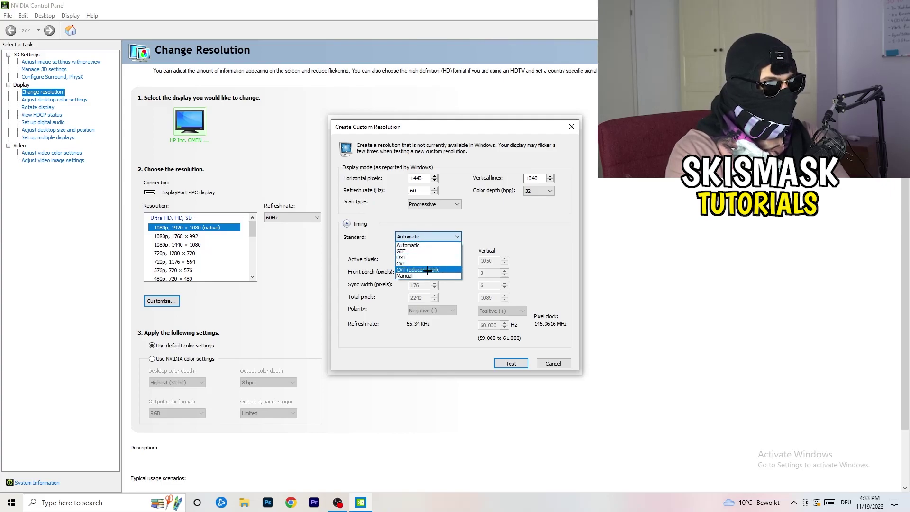
left_click(503, 242)
left_click(457, 236)
left_click(514, 249)
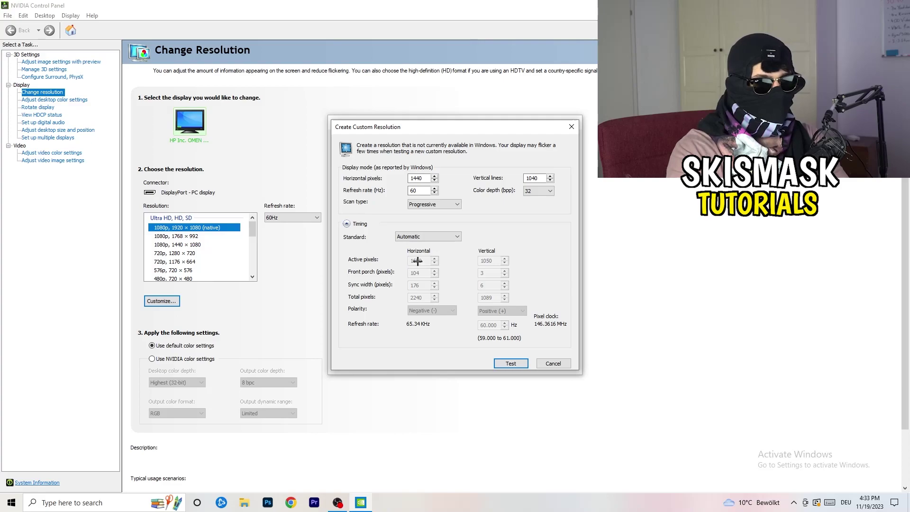
left_click(426, 236)
left_click(426, 274)
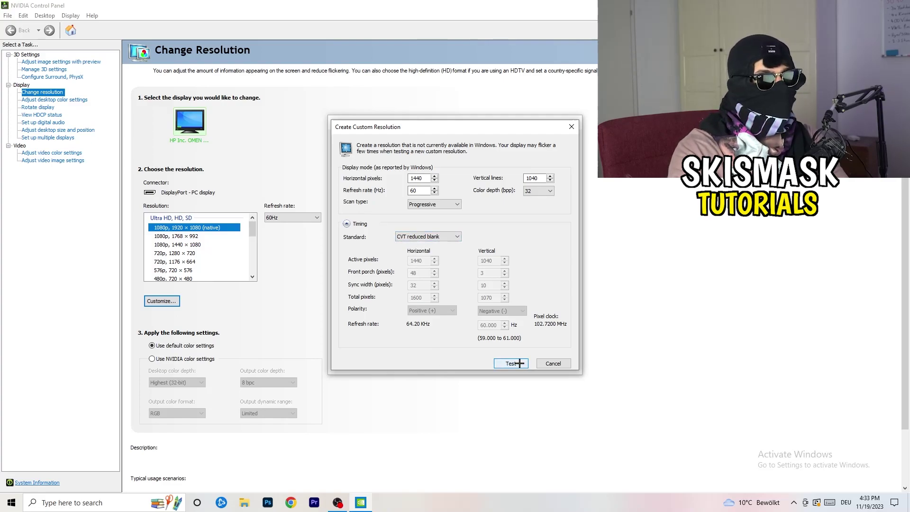
Discard the custom resolution and close the NVIDIA Control Panel.
left_click(575, 124)
left_click(577, 123)
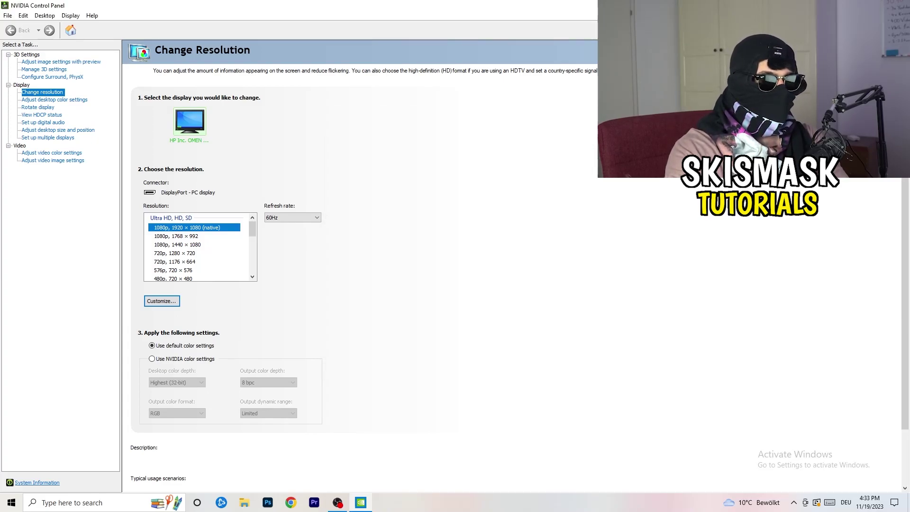
key("alt+F4")
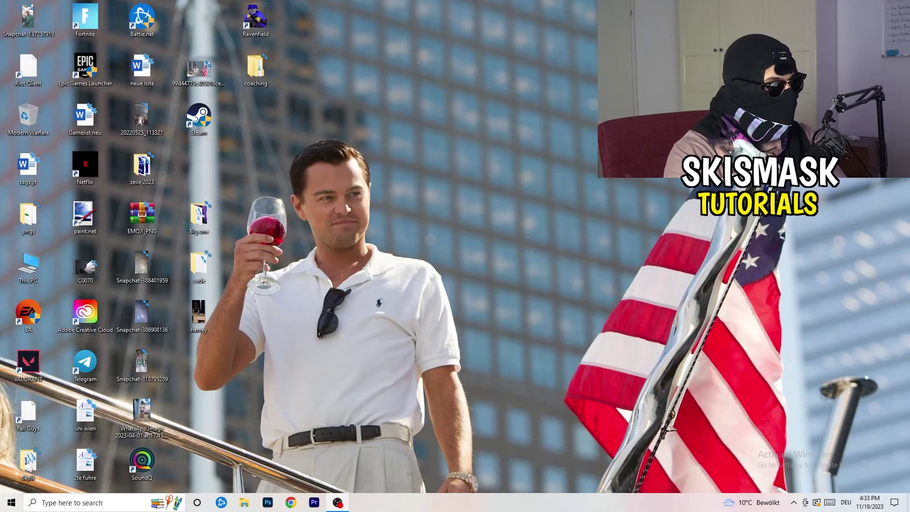
Open the Windows display settings and review the scale and layout options, including the scaling percentage choices.
left_click(12, 502)
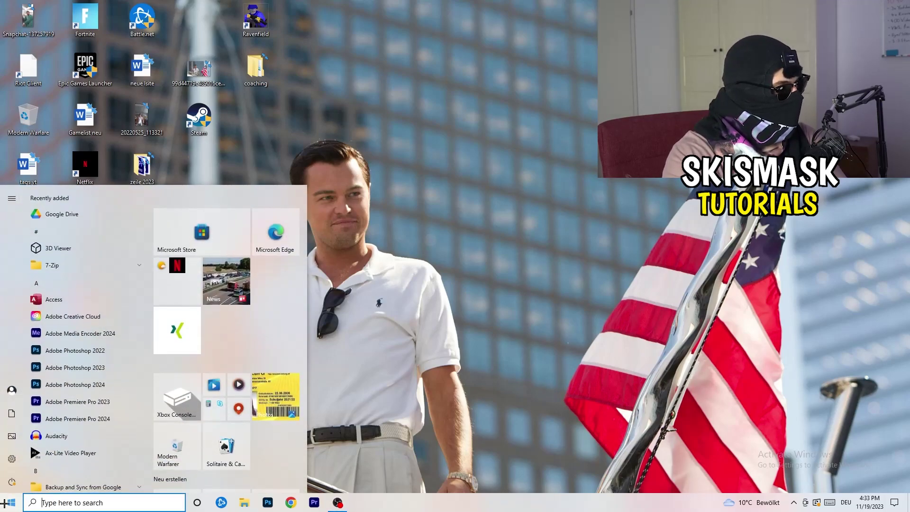
left_click(12, 459)
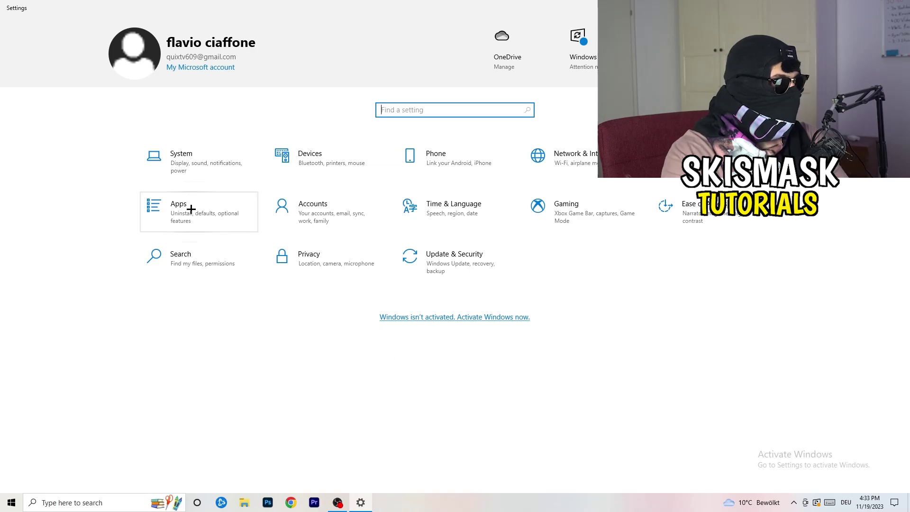
left_click(196, 172)
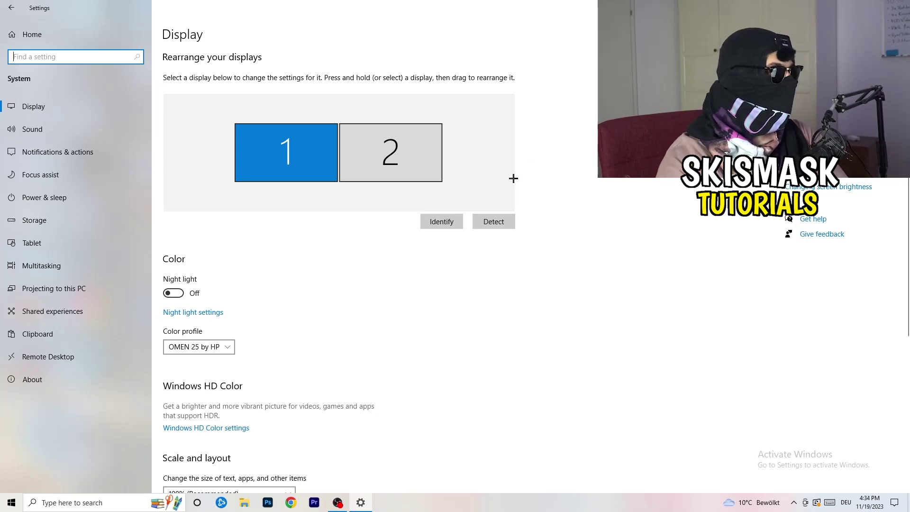
scroll(304, 236, "down", 4)
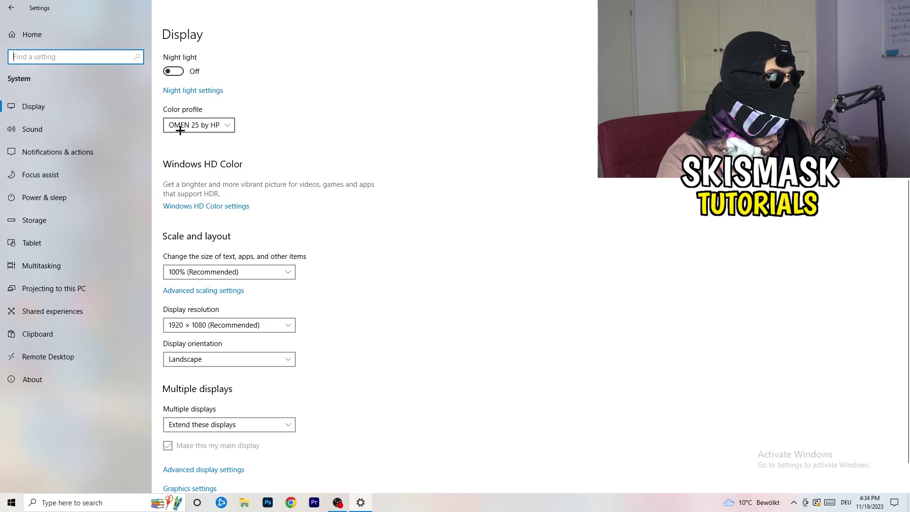
left_click(392, 114)
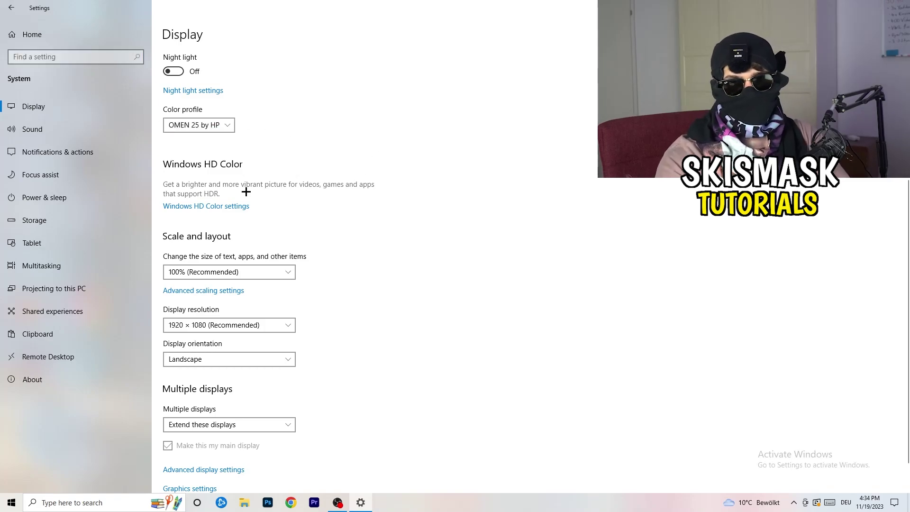
scroll(228, 210, "down", 1)
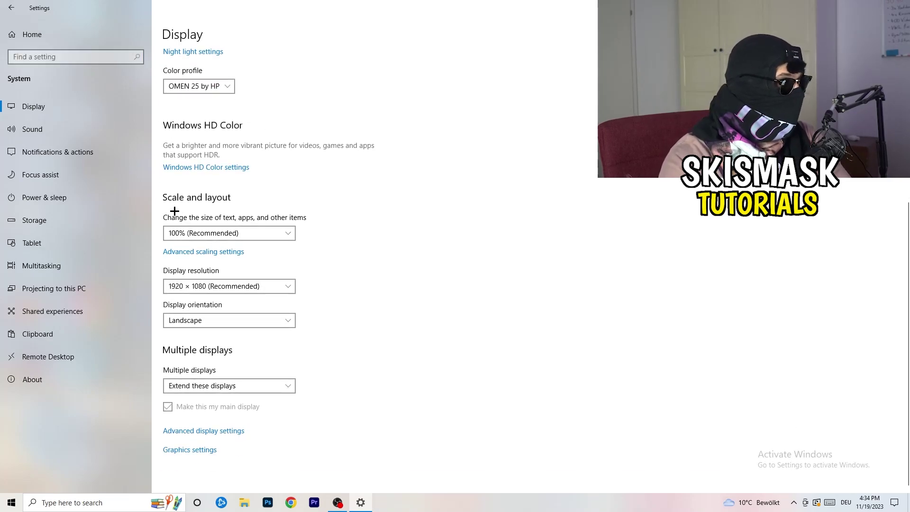
left_click(286, 232)
left_click(436, 223)
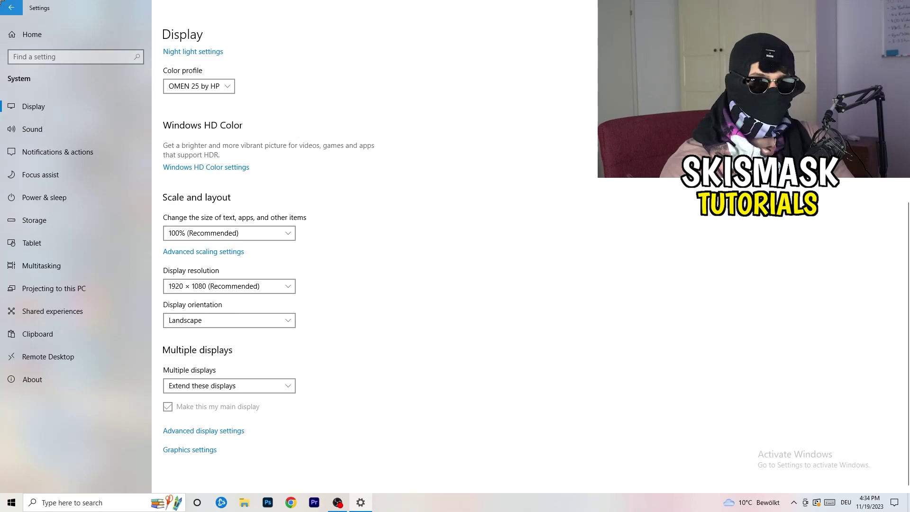
Check the Game Mode setting in the Windows gaming settings and close Settings.
left_click(9, 7)
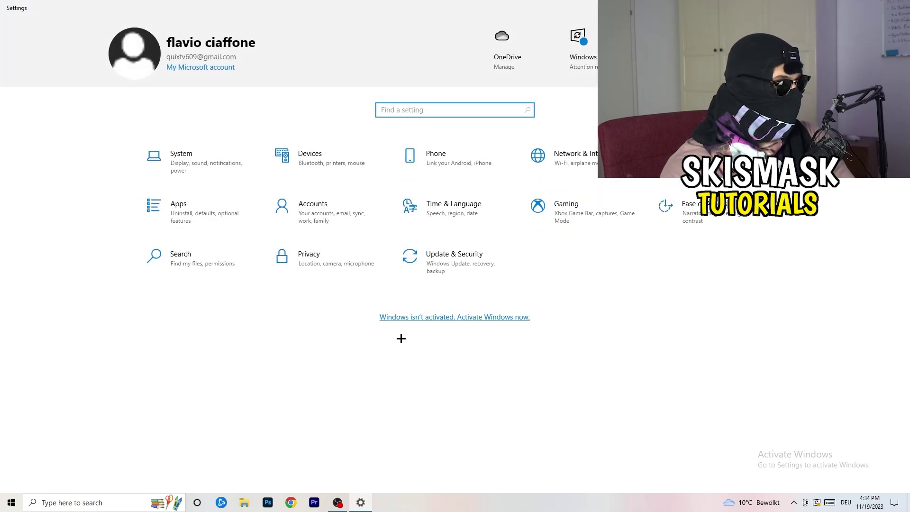
left_click(583, 211)
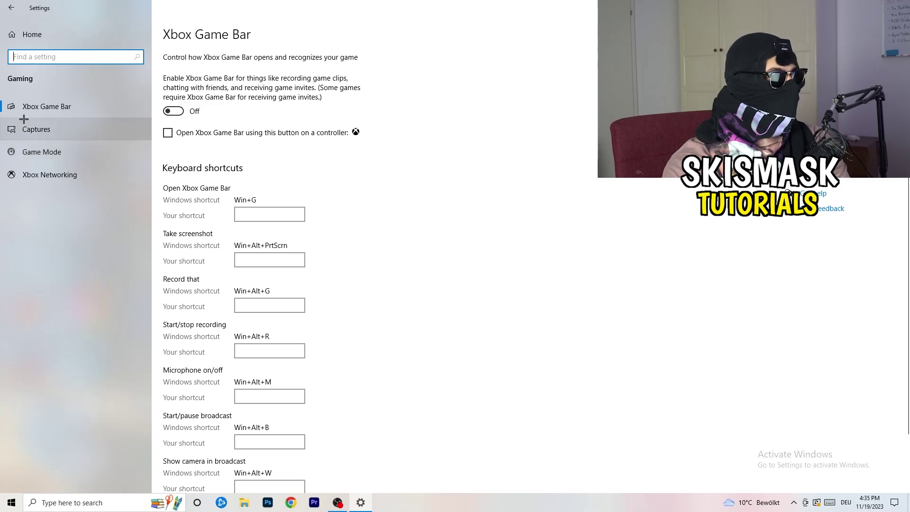
left_click(20, 143)
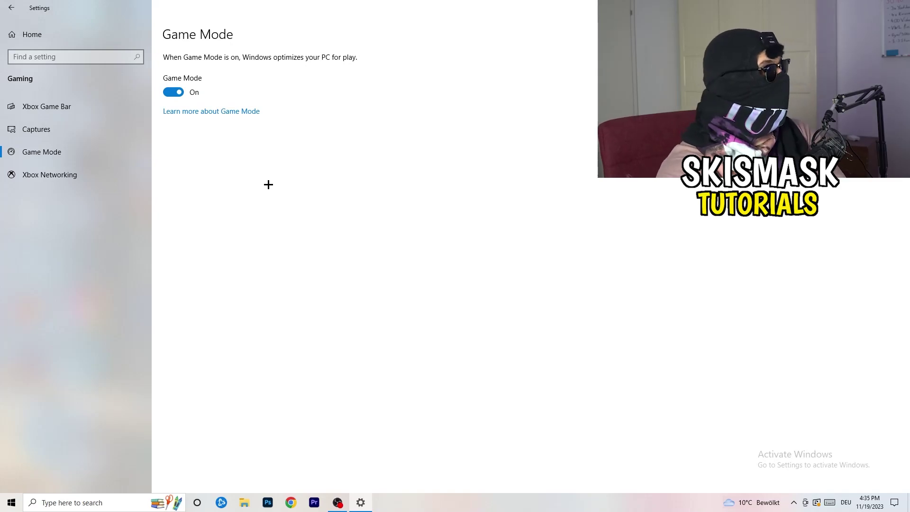
key("alt+F4")
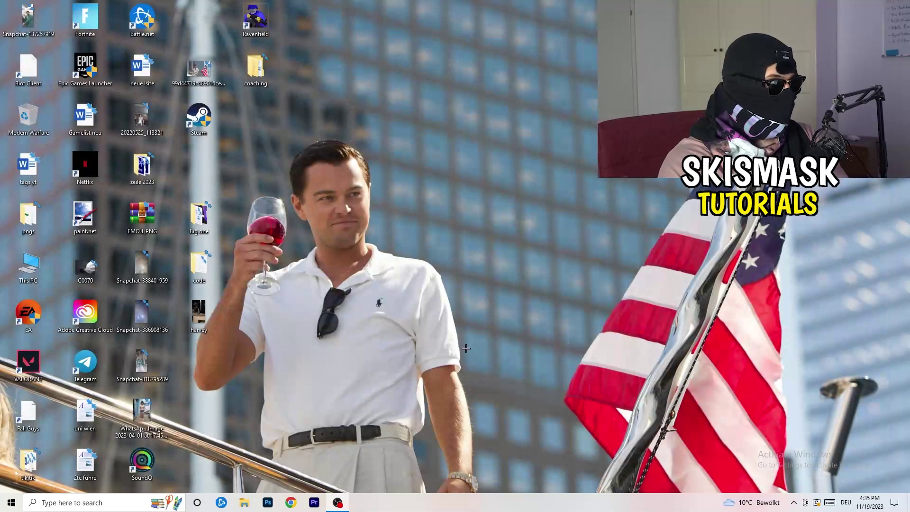
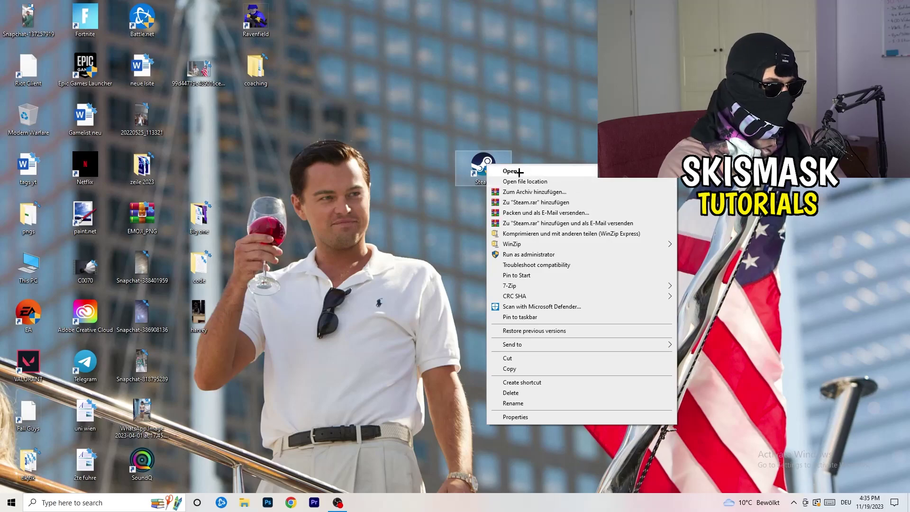
Review the Steam shortcut's compatibility settings and available Windows compatibility modes, keeping Windows 8 selected, and close its properties.
left_click(548, 417)
left_click_drag(506, 173, 392, 91)
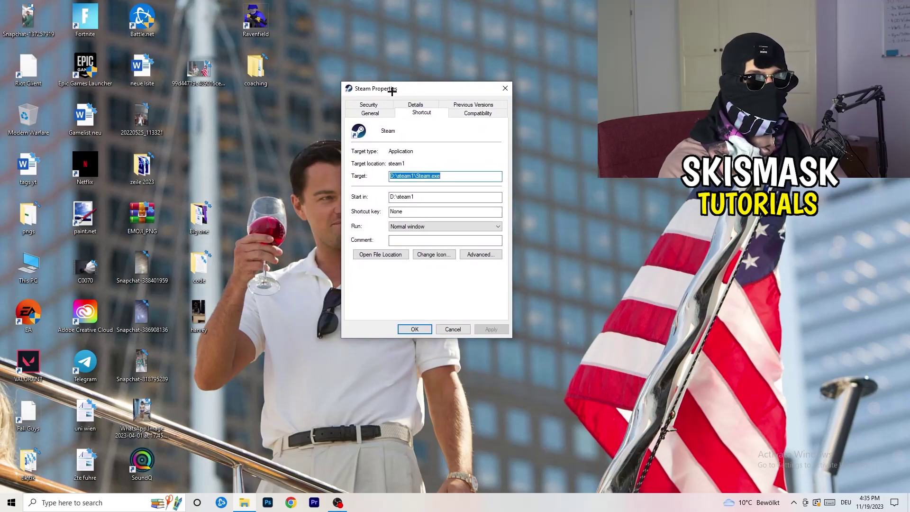
left_click(479, 114)
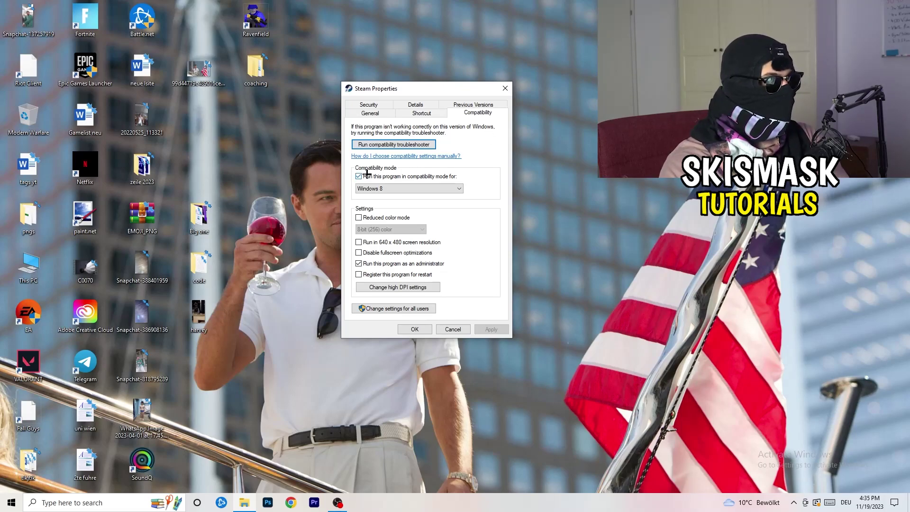
left_click(428, 189)
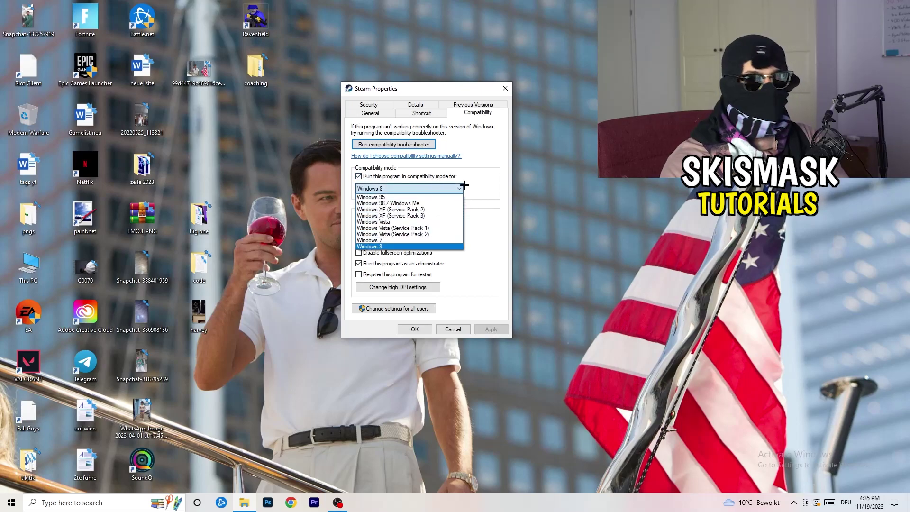
left_click(505, 181)
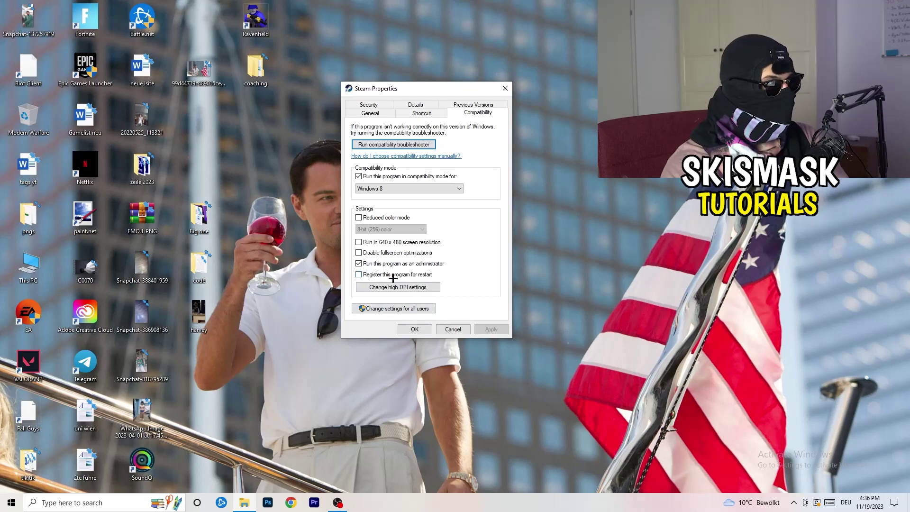
left_click(400, 329)
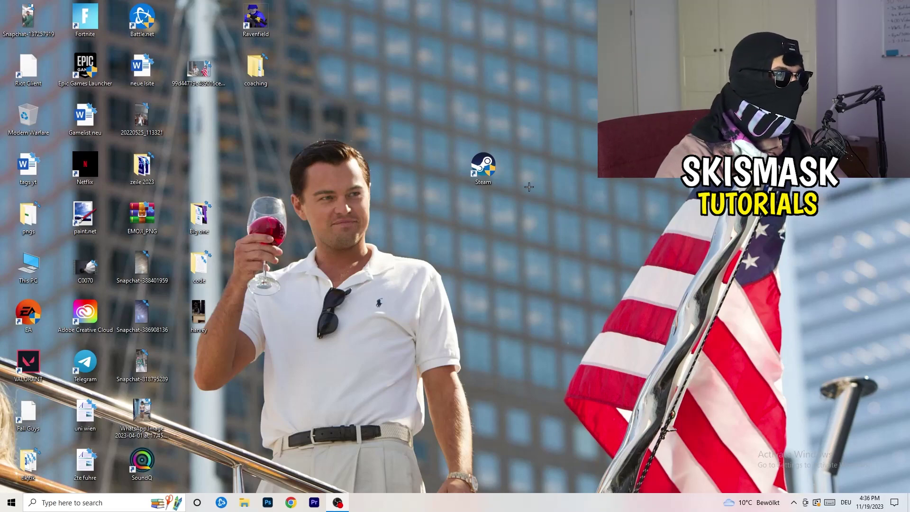
Recheck the compatibility mode and settings in the Steam shortcut's properties, and close them.
left_click_drag(480, 168, 423, 168)
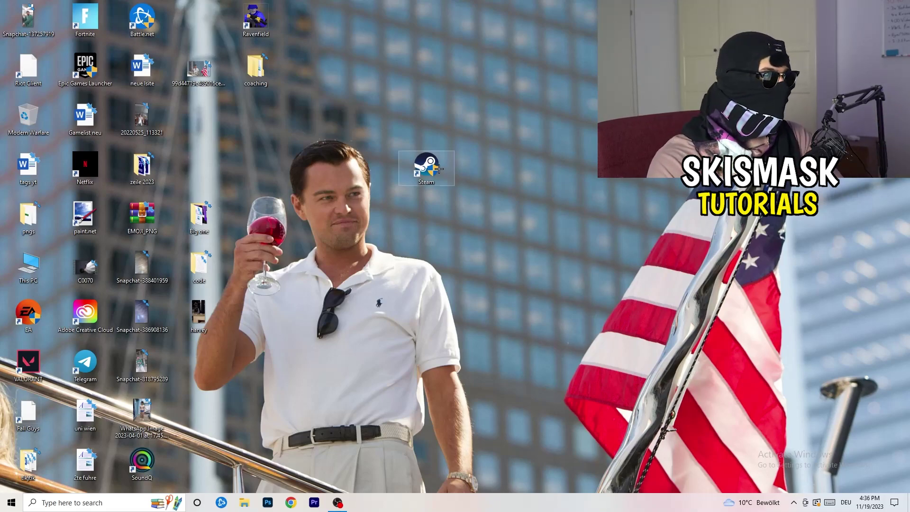
left_click_drag(437, 167, 328, 161)
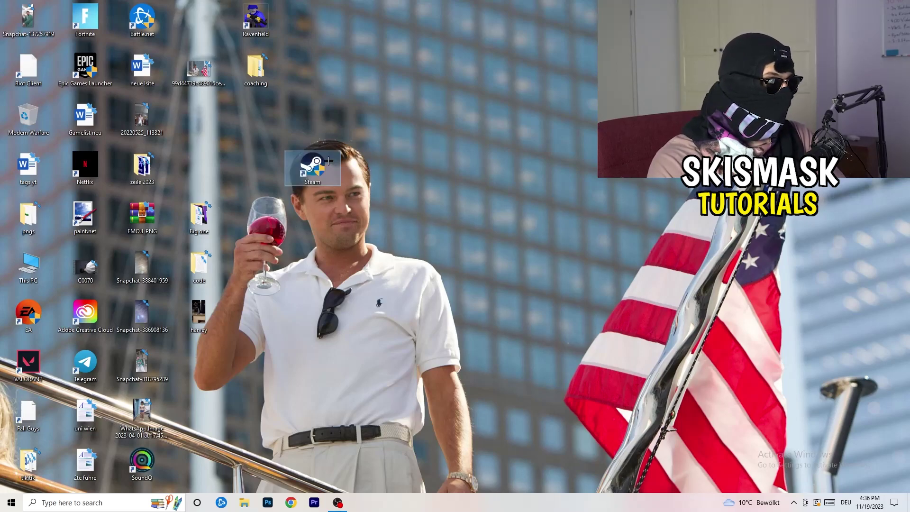
right_click(314, 164)
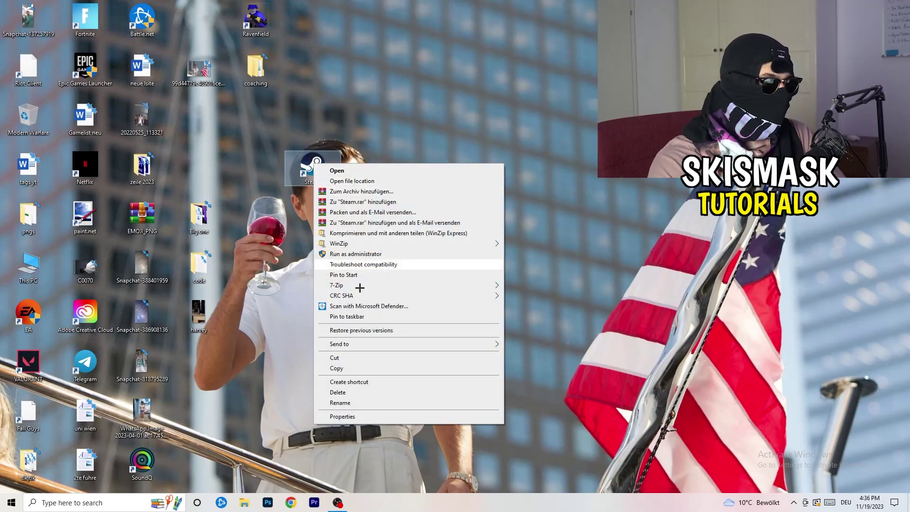
left_click(342, 416)
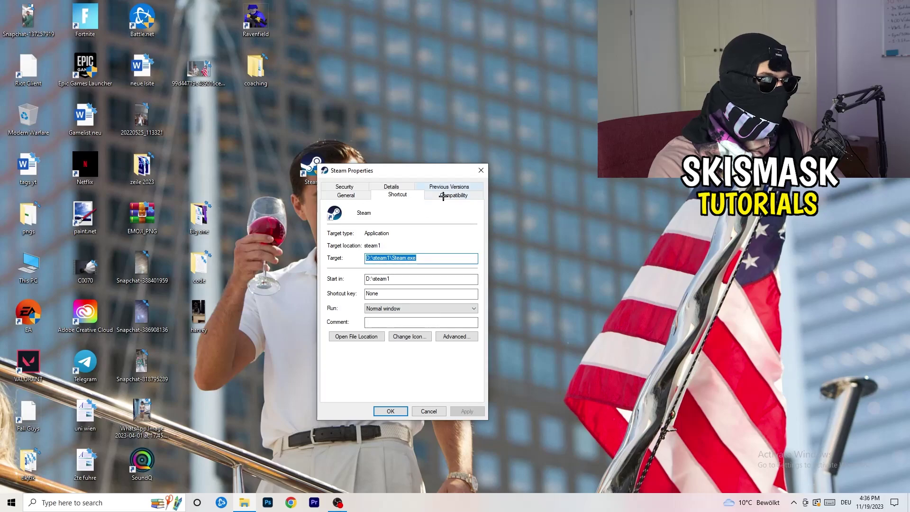
left_click(448, 192)
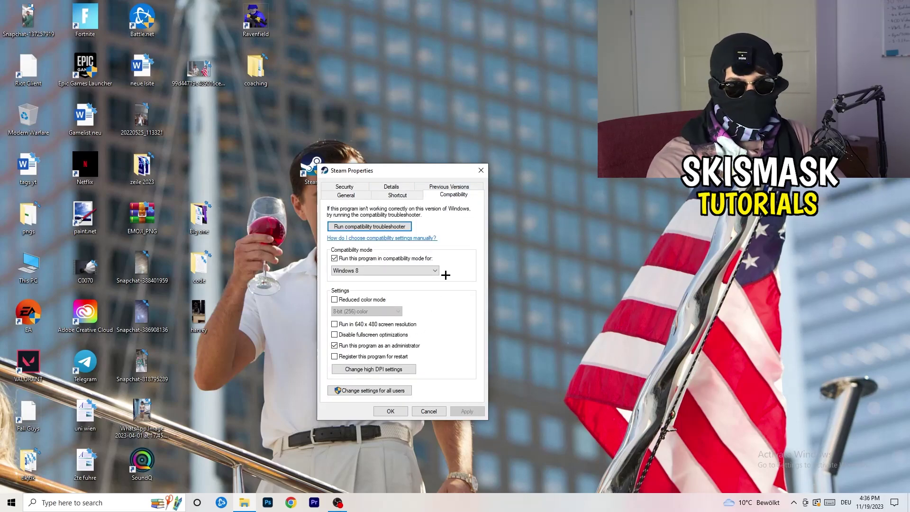
left_click(481, 170)
Move the Steam shortcut into the desktop icon grid, directly beside the 20220525_113321 image.
left_click_drag(312, 164, 307, 122)
left_click(488, 85)
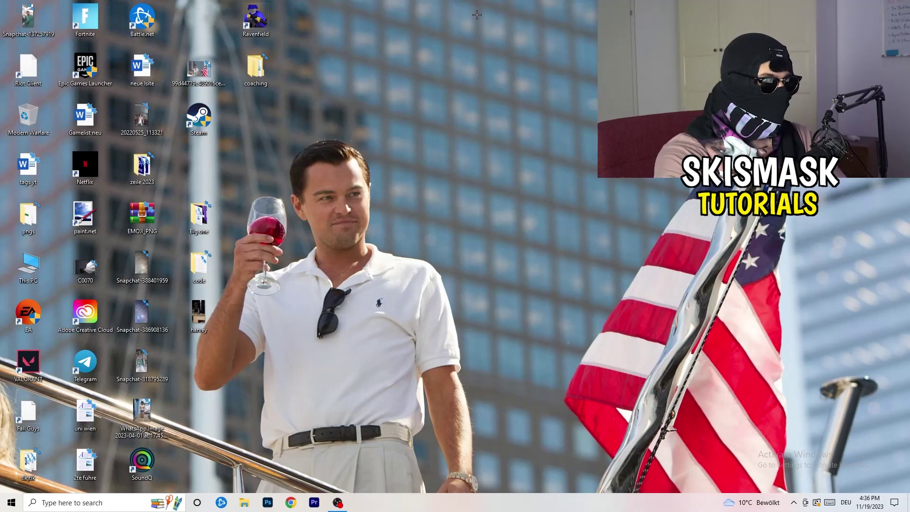
left_click_drag(485, 493, 524, 509)
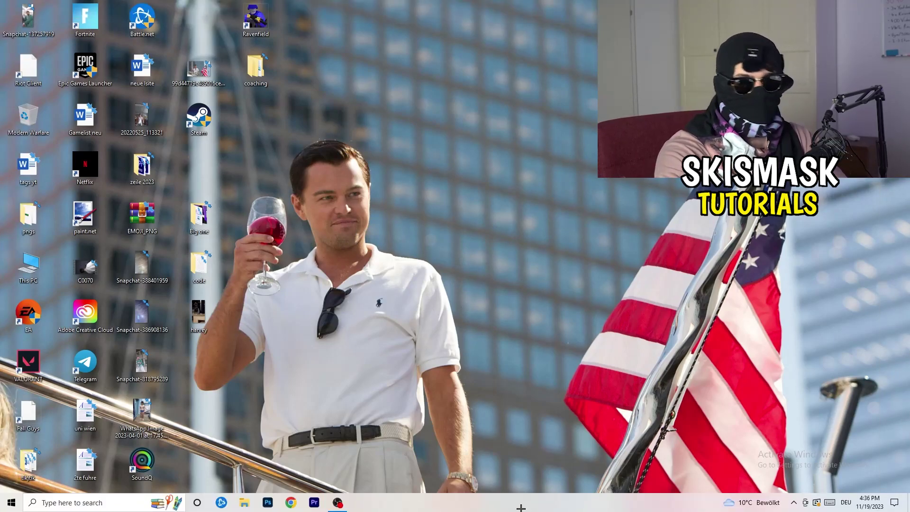
Open Task Manager and maximize its window.
right_click(484, 503)
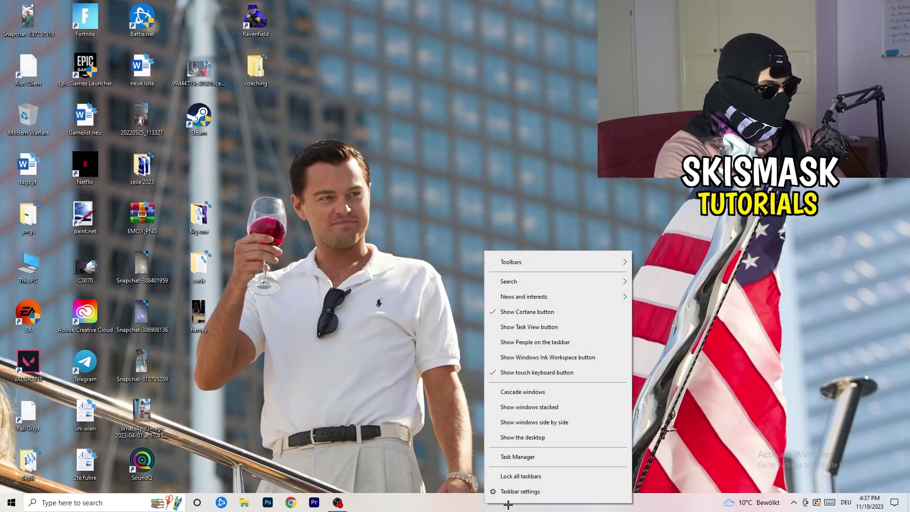
left_click(517, 457)
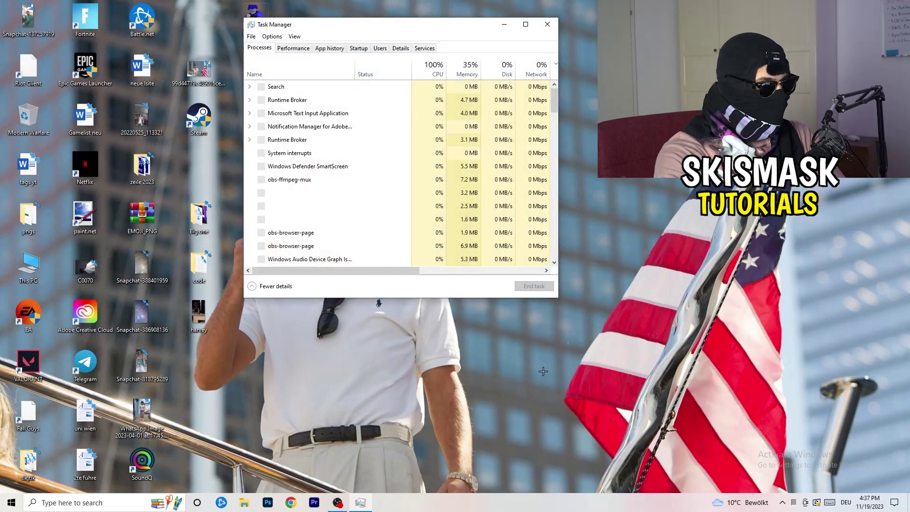
left_click(525, 21)
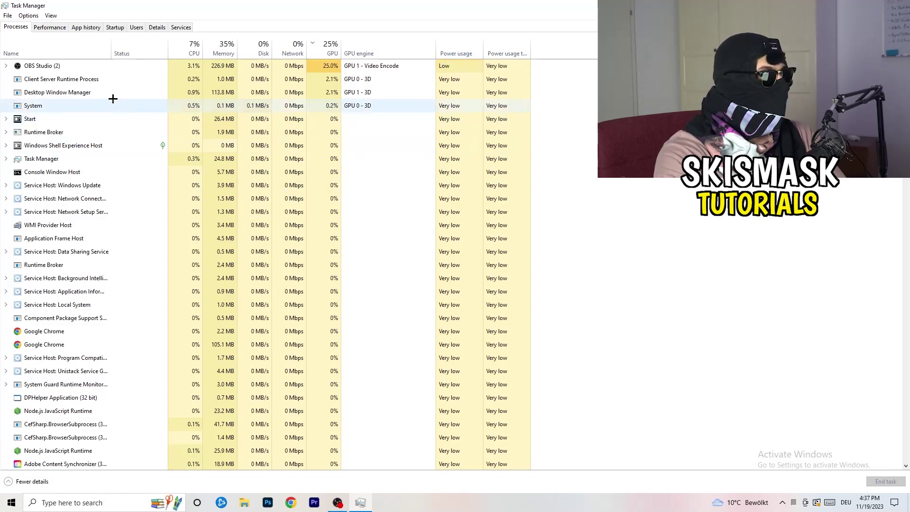
Review the available priority levels for a Creative Cloud UI process in the detailed process list, and close Task Manager.
left_click(158, 27)
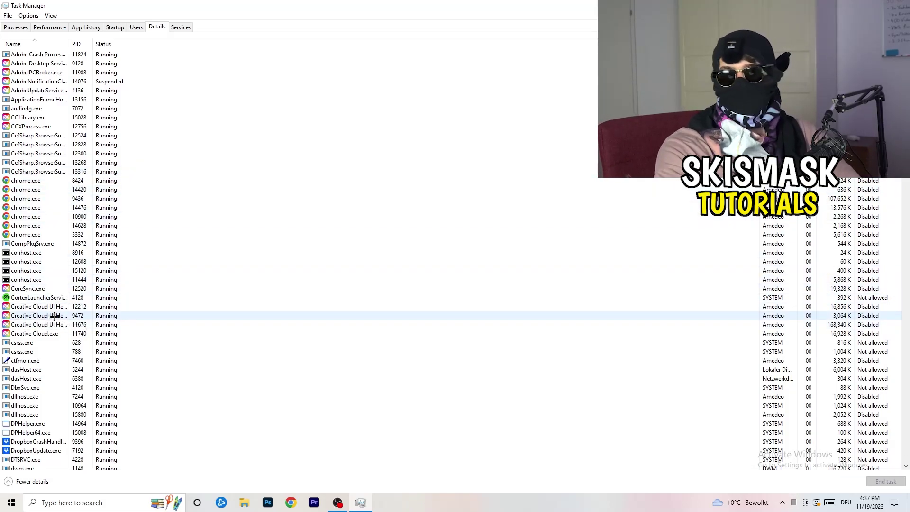
right_click(27, 315)
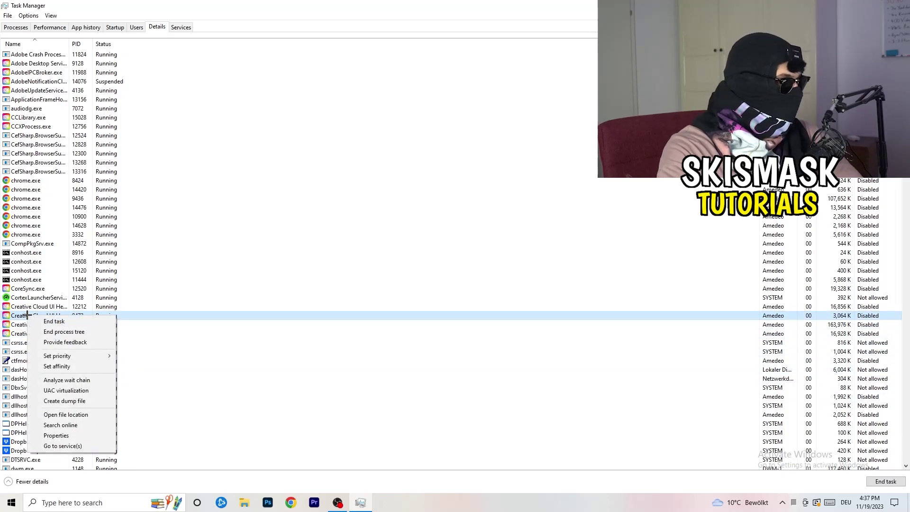
mouse_move(57, 357)
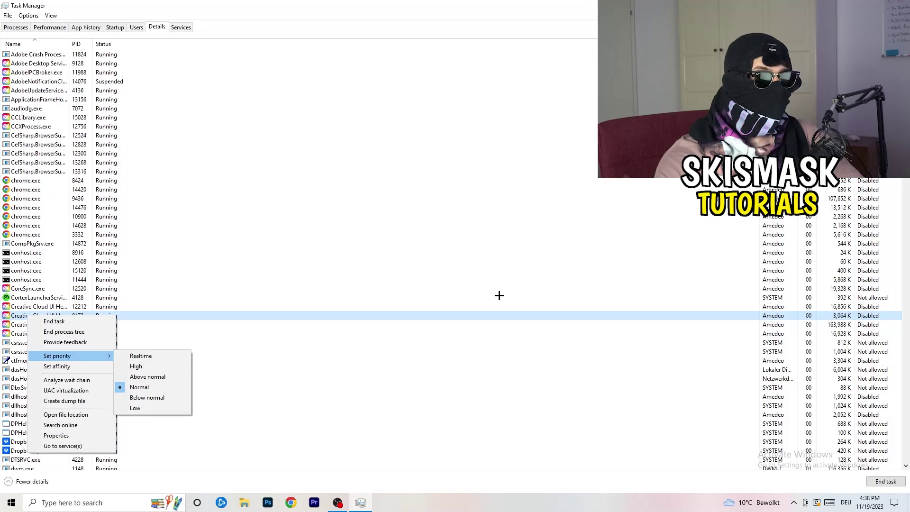
key("alt+F4")
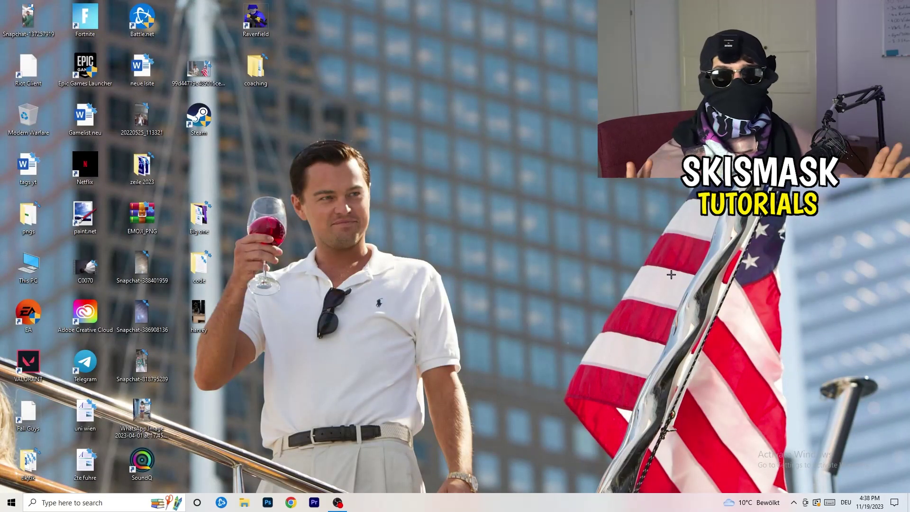